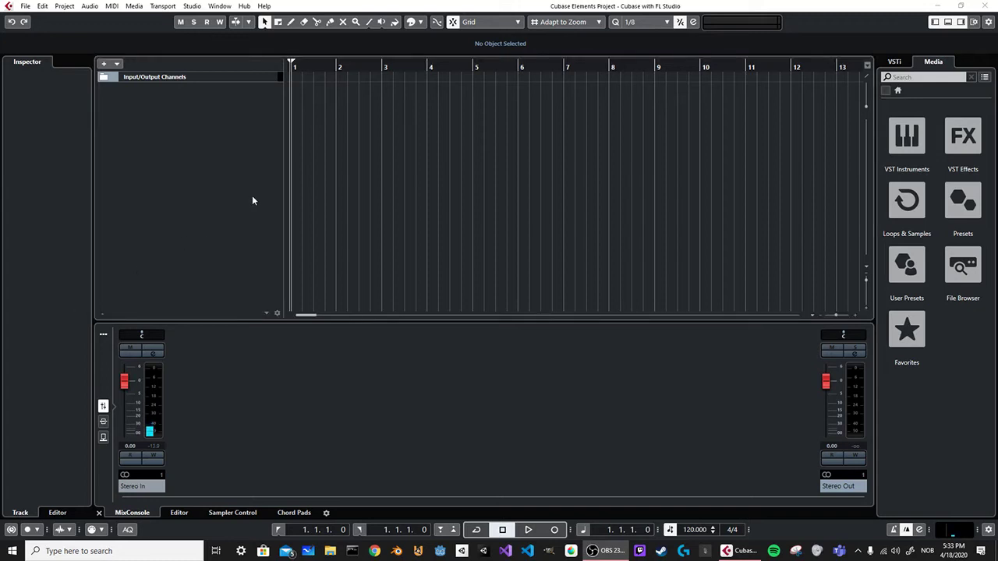
Open the VST Plug-in Manager and examine the plug-in information and the VST 2 plug-in path list
left_click(252, 200)
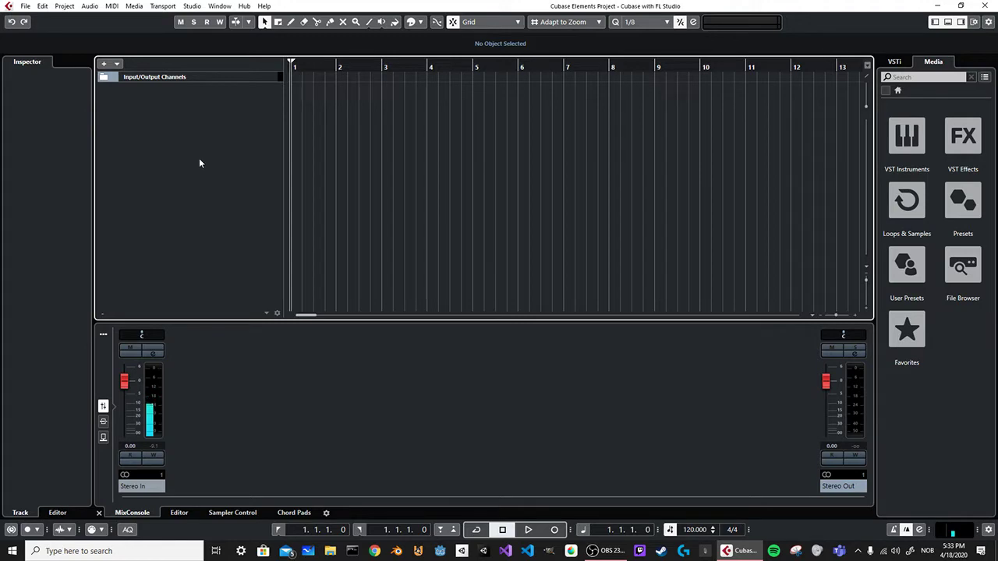
left_click(195, 8)
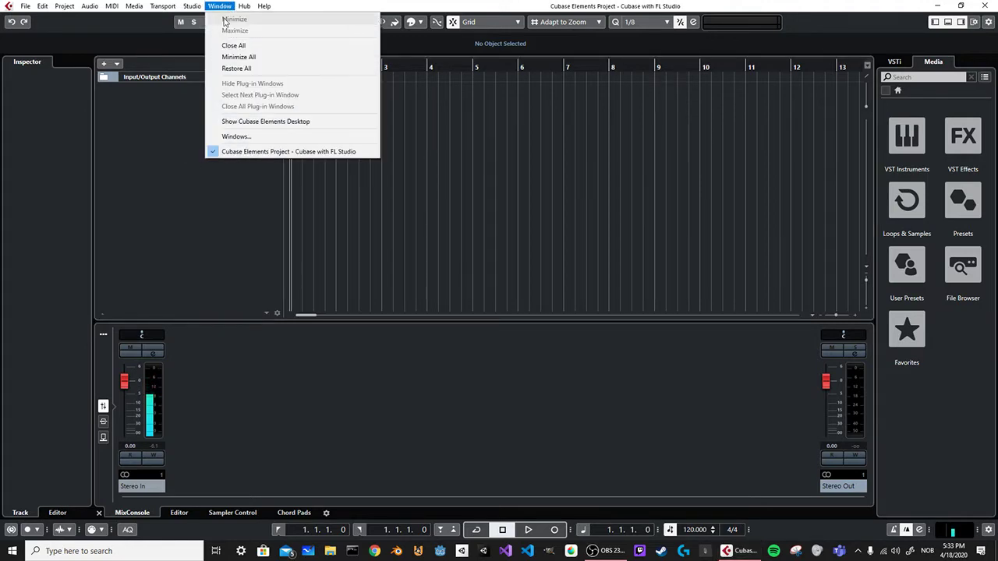
left_click(214, 60)
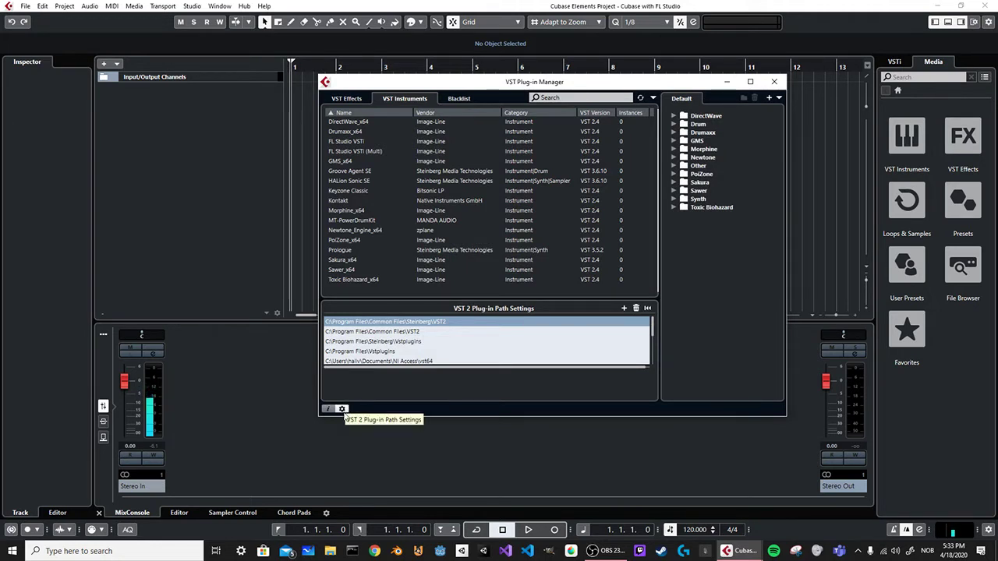
left_click(329, 409)
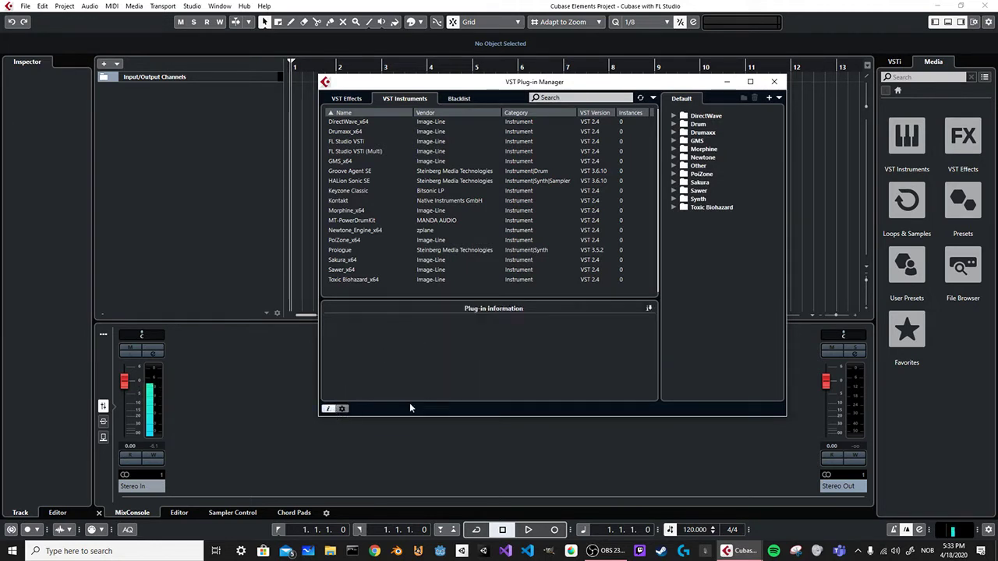
left_click(341, 409)
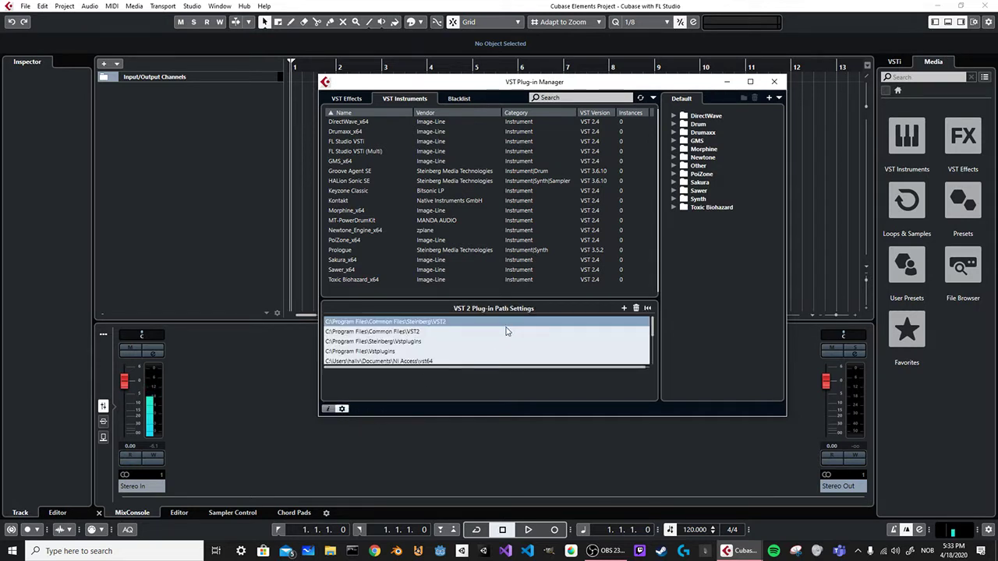
scroll(505, 330, "down", 2)
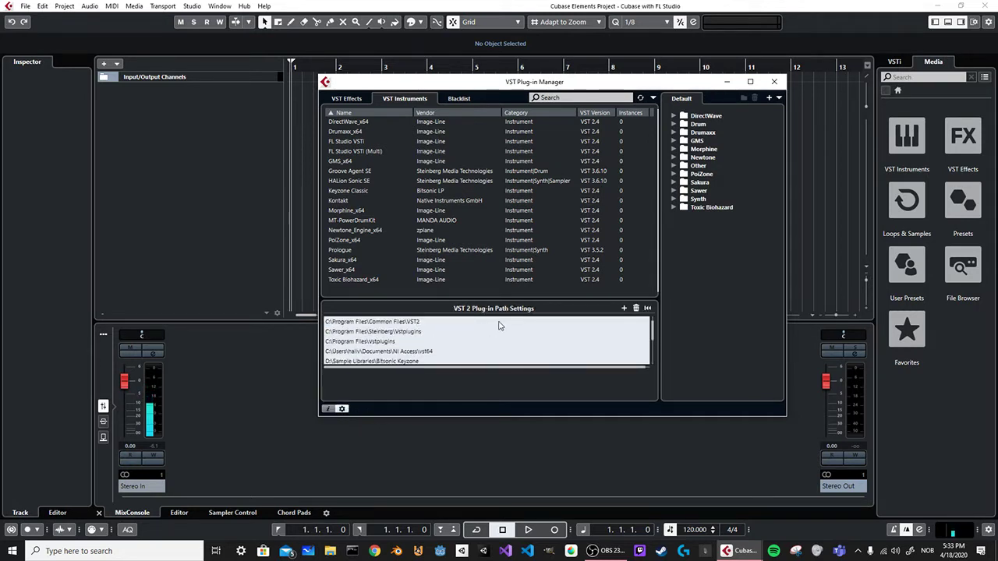
scroll(499, 326, "up", 2)
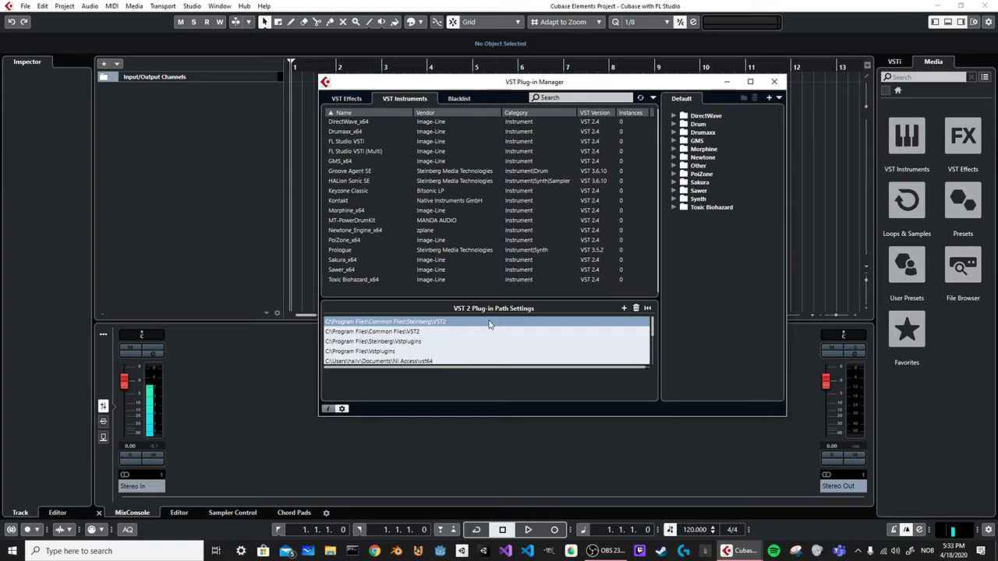
Dismiss the folder chooser for a new VST 2 path, rescan all plug-ins and close the plug-in manager
left_click(624, 308)
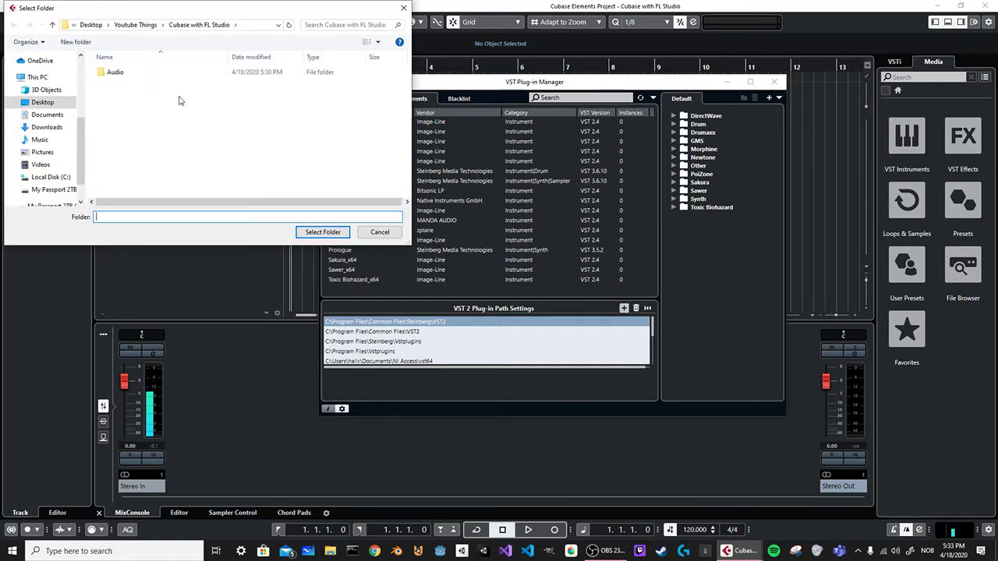
left_click(404, 9)
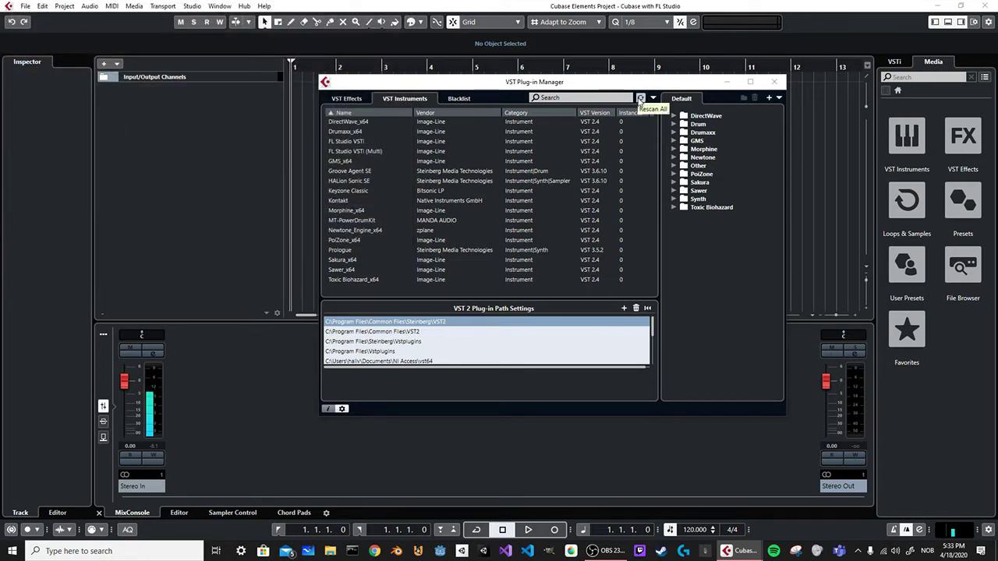
left_click(640, 100)
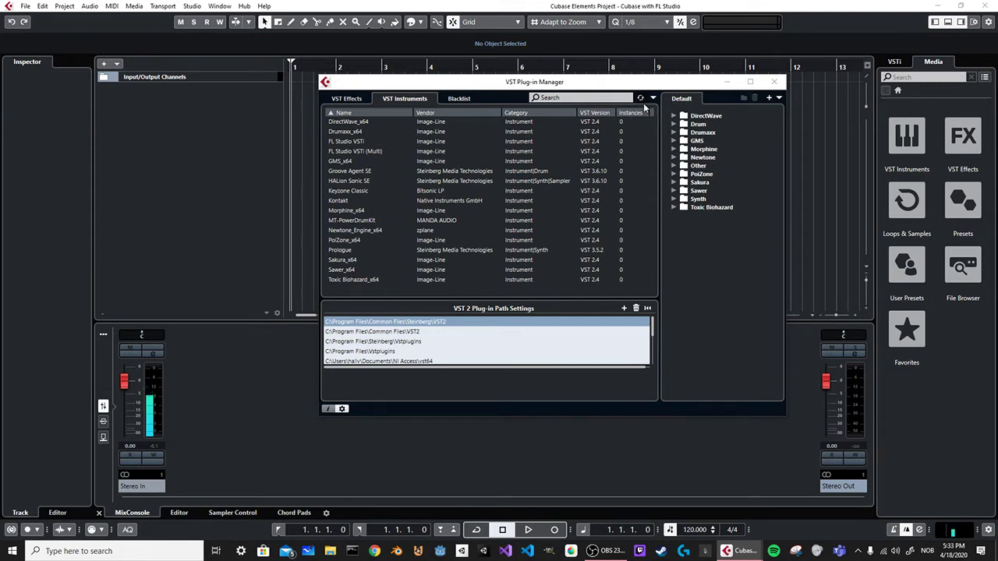
left_click(773, 81)
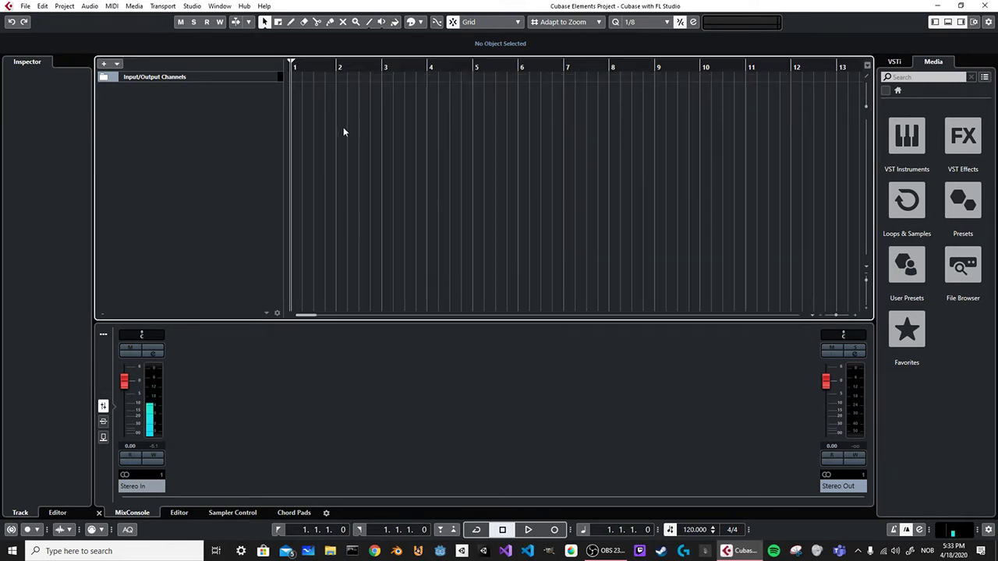
Add one instrument track using FL Studio VSTi routed to Stereo Out, and place its plug-in window over the arrangement
right_click(219, 109)
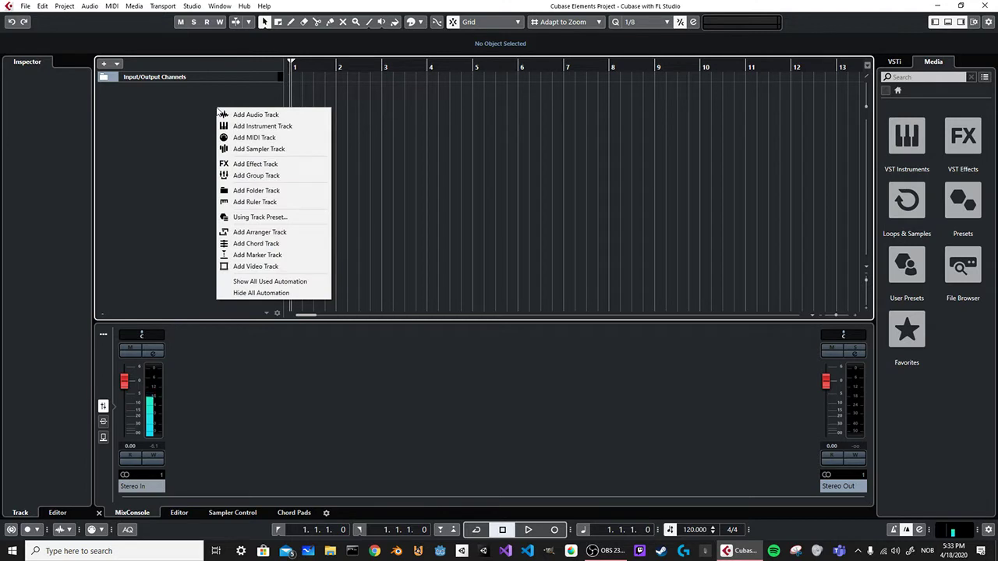
left_click(254, 126)
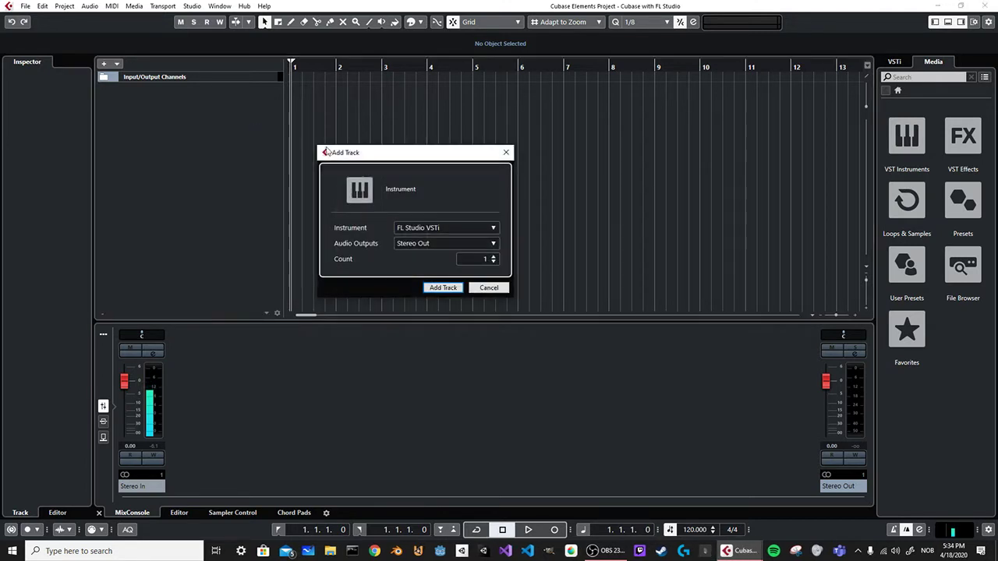
left_click(418, 228)
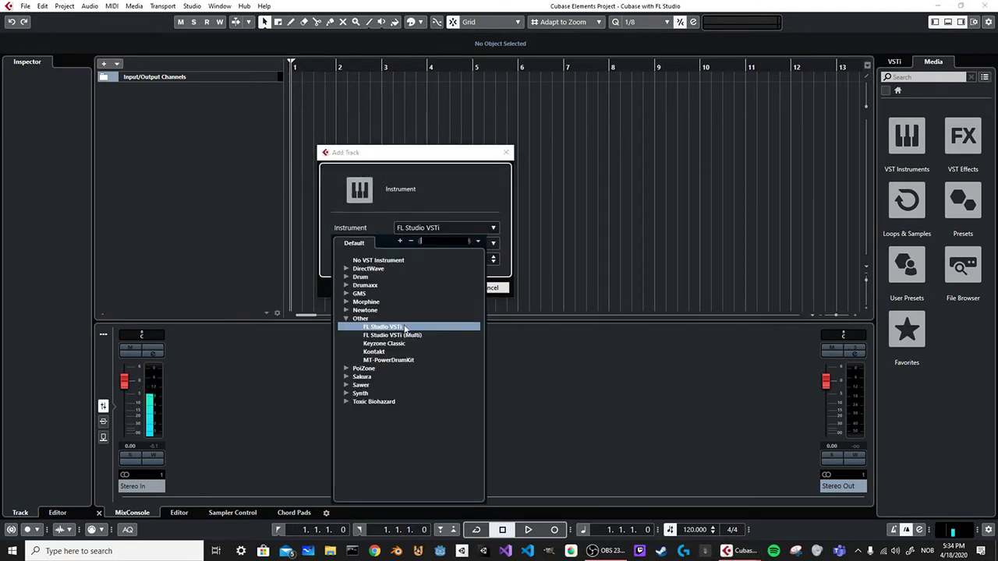
left_click(402, 326)
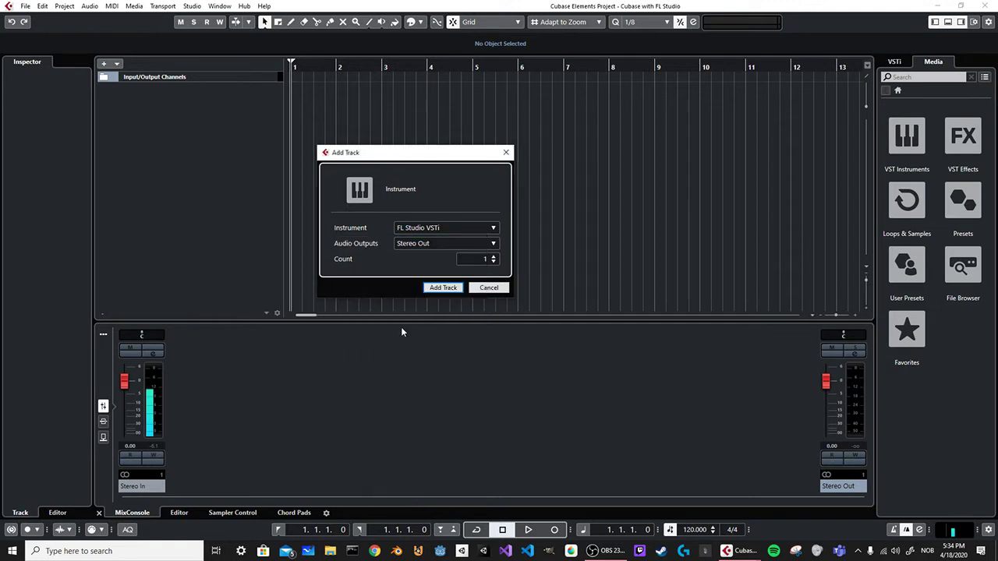
left_click(442, 287)
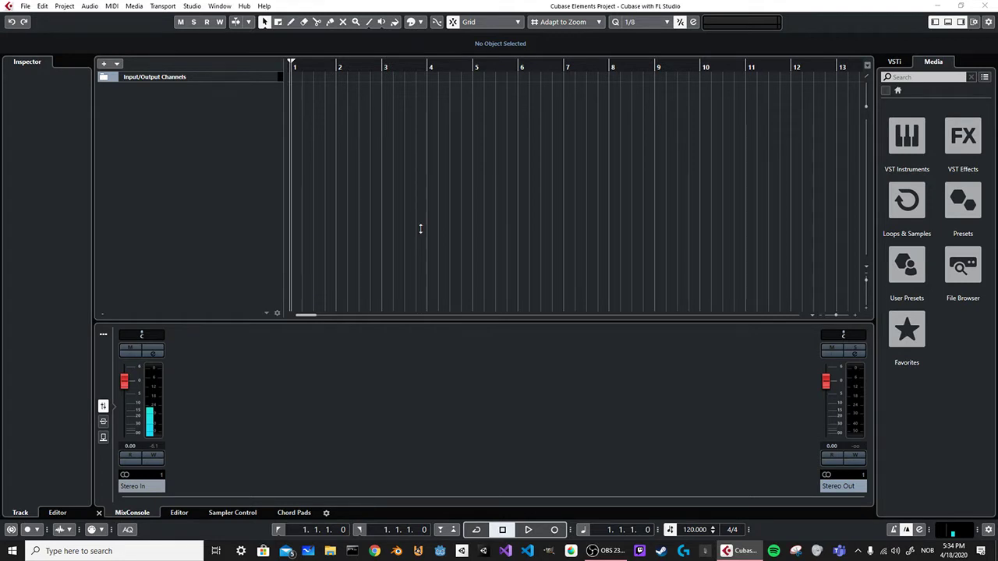
left_click_drag(529, 20, 504, 65)
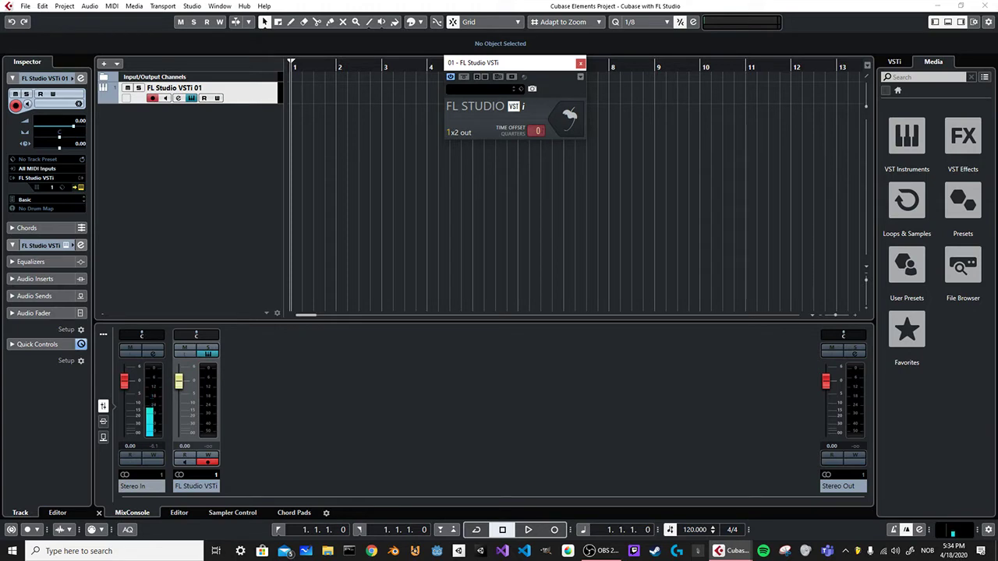
Bring the FL Studio window into view and audition its Pluck, Lead, Organ and Basic channels through the instrument track
left_click_drag(997, 25, 920, 87)
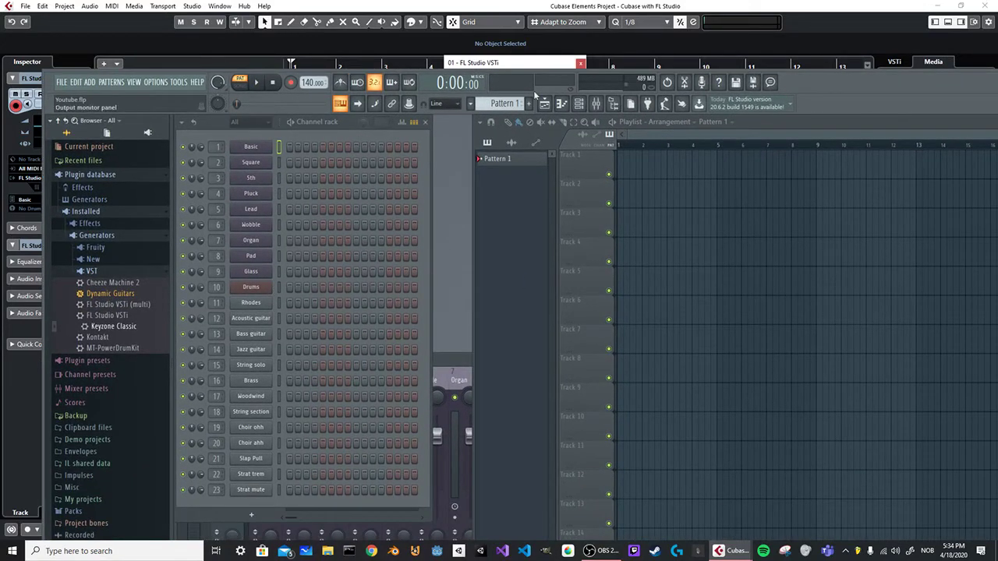
left_click_drag(828, 91, 861, 229)
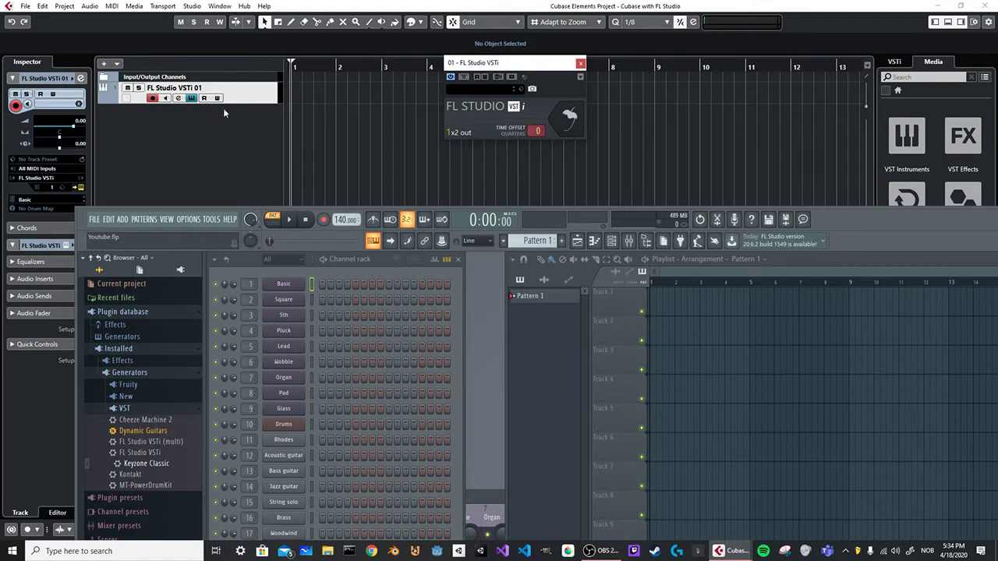
left_click(313, 330)
left_click(313, 348)
left_click(262, 97)
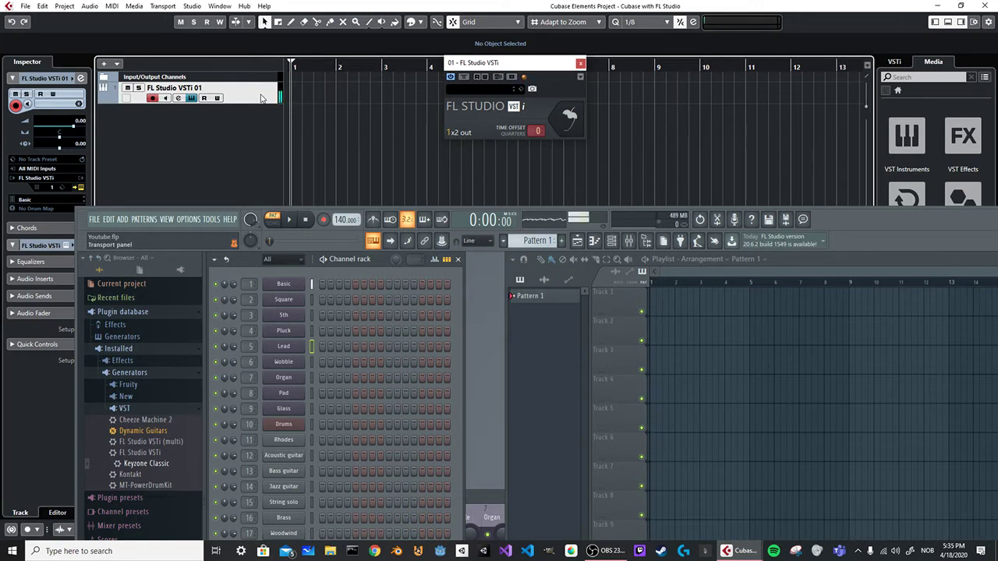
left_click(311, 377)
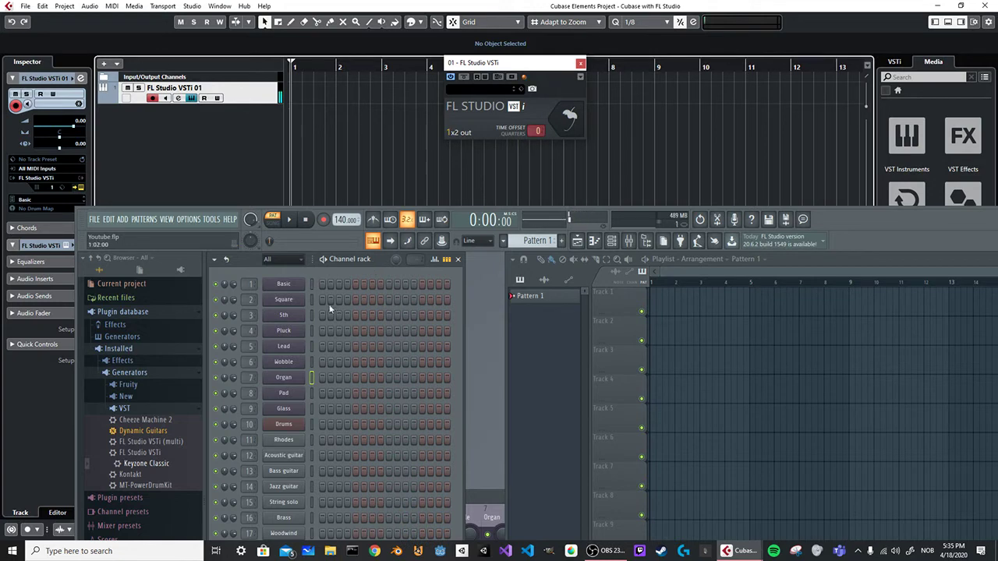
left_click(312, 285)
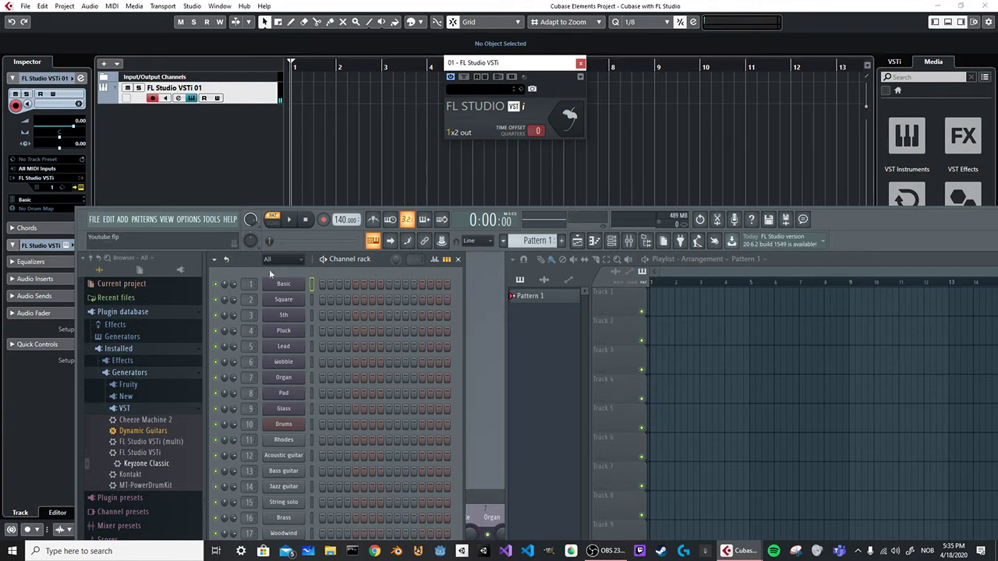
left_click_drag(832, 215, 997, 10)
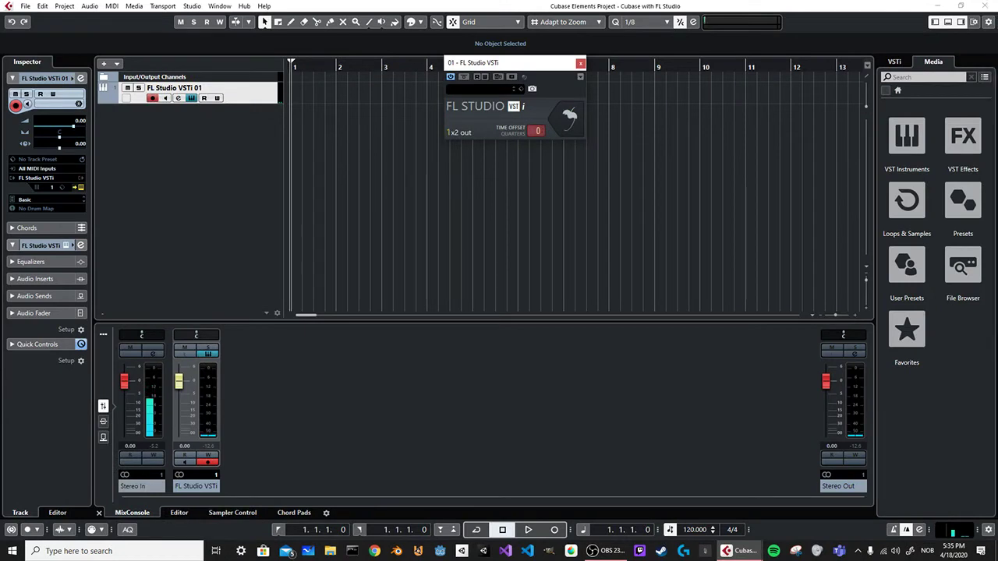
Add five MIDI tracks beneath the FL Studio VSTi instrument track
right_click(144, 140)
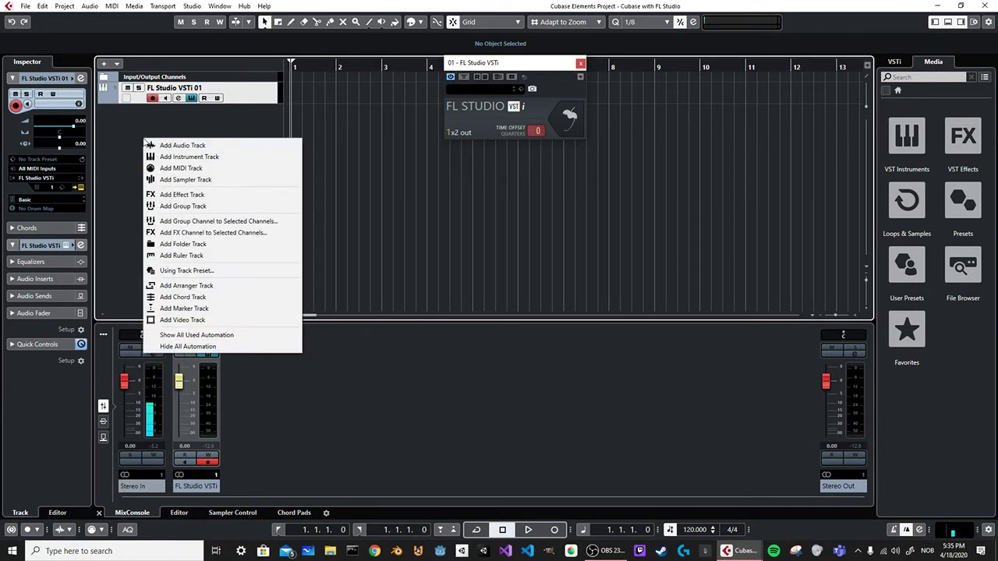
left_click(242, 106)
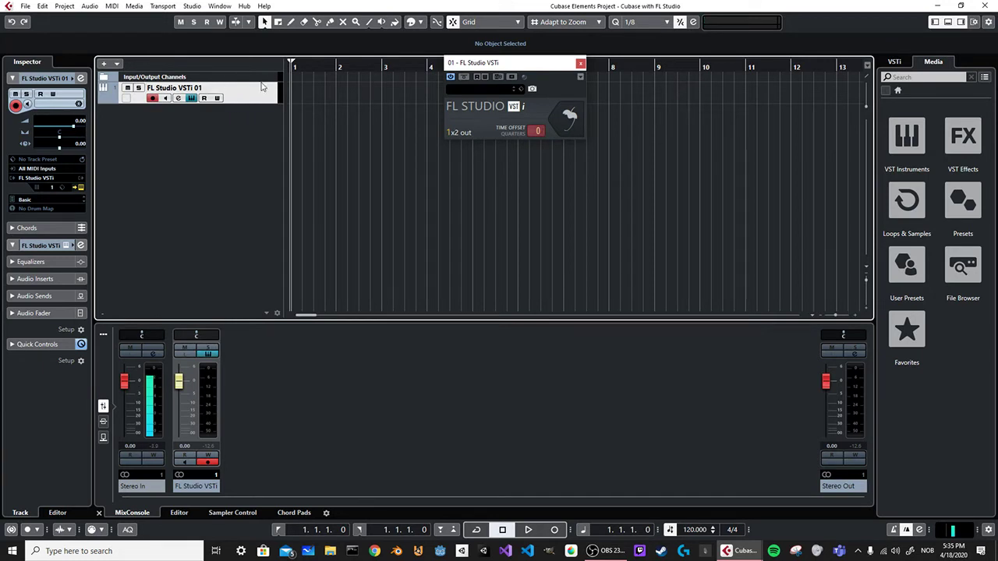
right_click(266, 104)
mouse_move(421, 109)
left_click(471, 129)
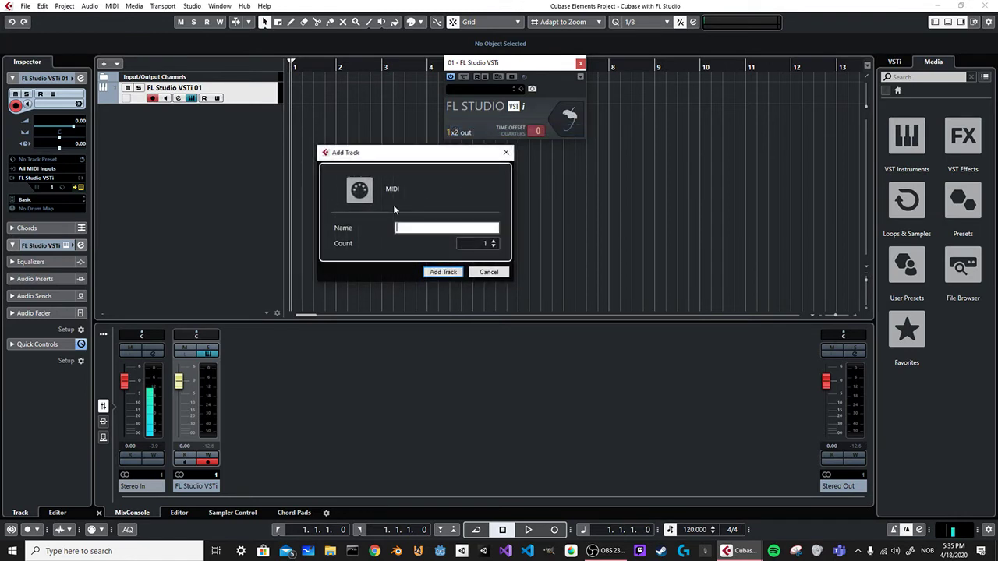
left_click(477, 244)
type("5")
left_click(444, 272)
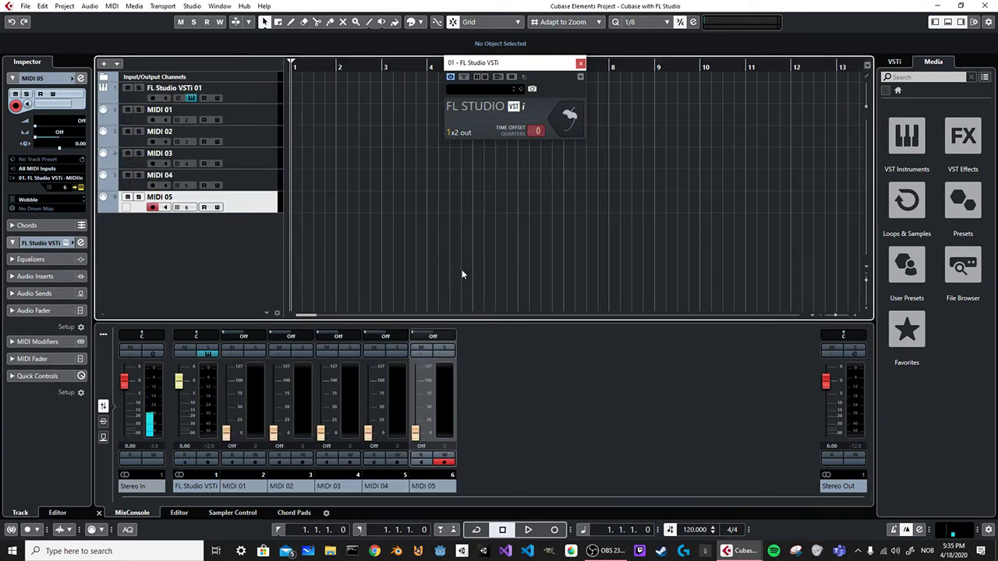
Assign tracks MIDI 01 to MIDI 05 to MIDI channels 1 to 5 in order
left_click(194, 166)
left_click(194, 187)
left_click(194, 209)
Open the FL Studio window, place it below the track list, and audition its channels through MIDI 01 and MIDI 02
left_click(569, 117)
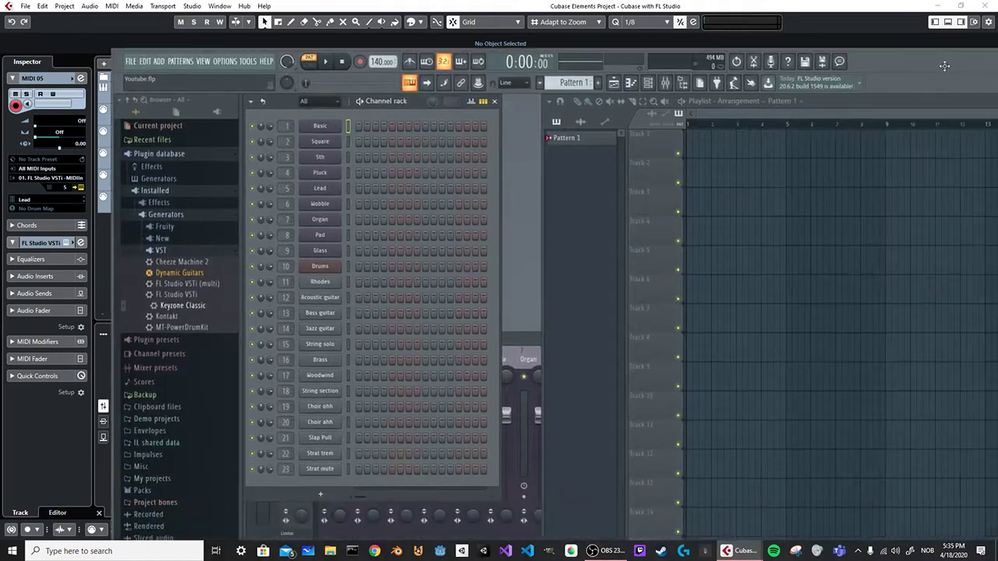
left_click_drag(950, 69, 870, 46)
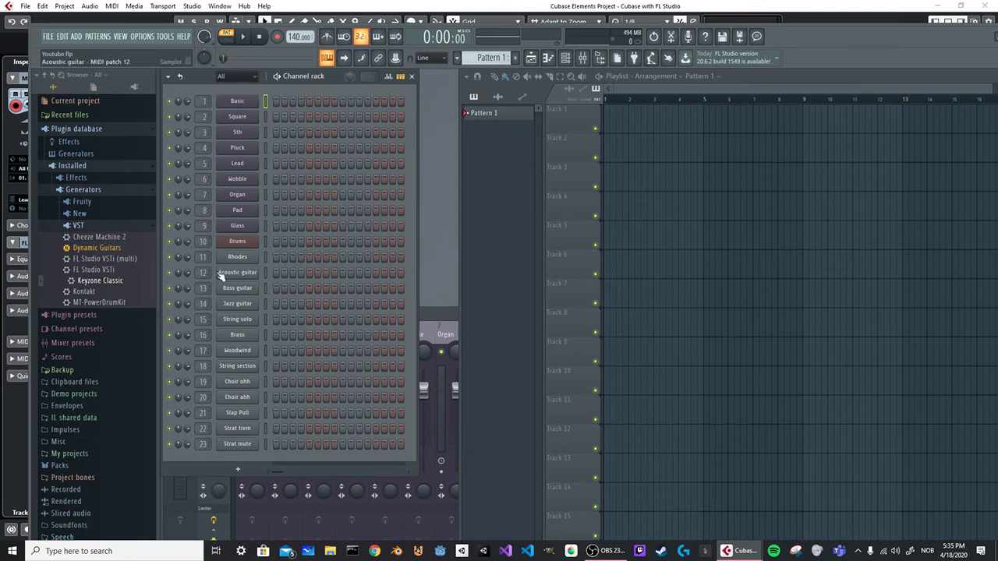
left_click_drag(823, 46, 877, 247)
left_click(255, 127)
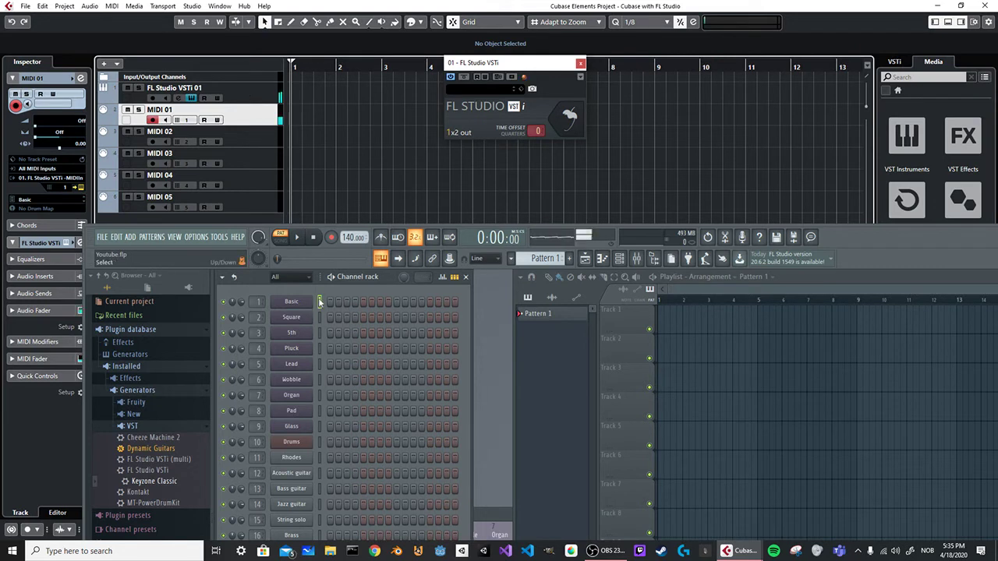
left_click(257, 132)
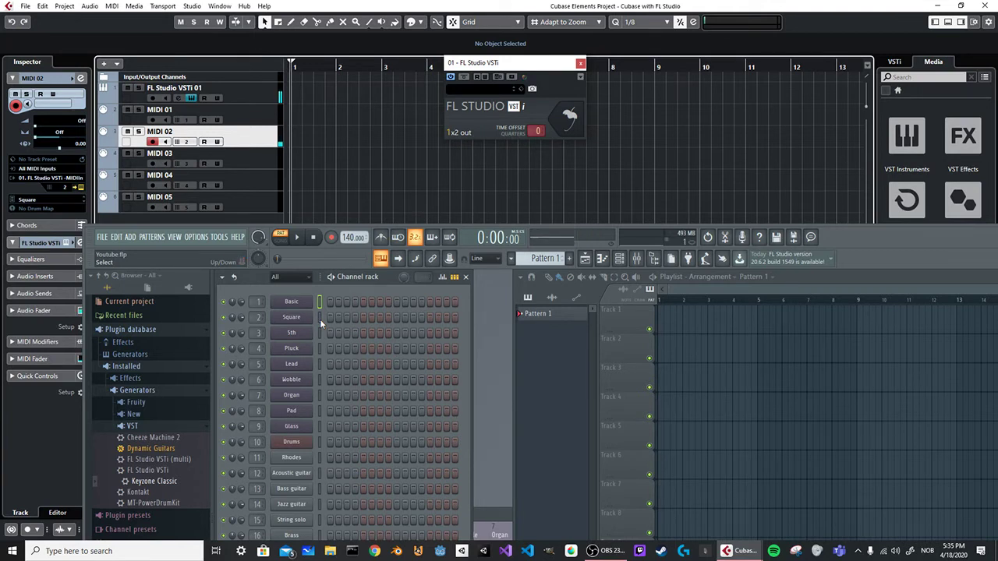
Set the Square channel's MIDI patch number to 16 in FL Studio, and audition the MIDI 03 and MIDI 04 tracks
left_click_drag(256, 317, 257, 269)
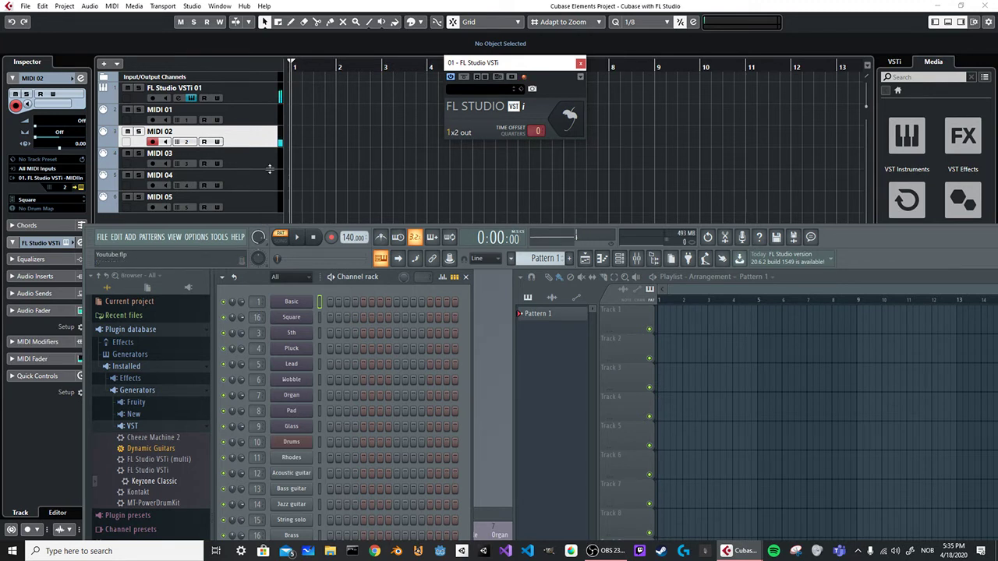
left_click(270, 165)
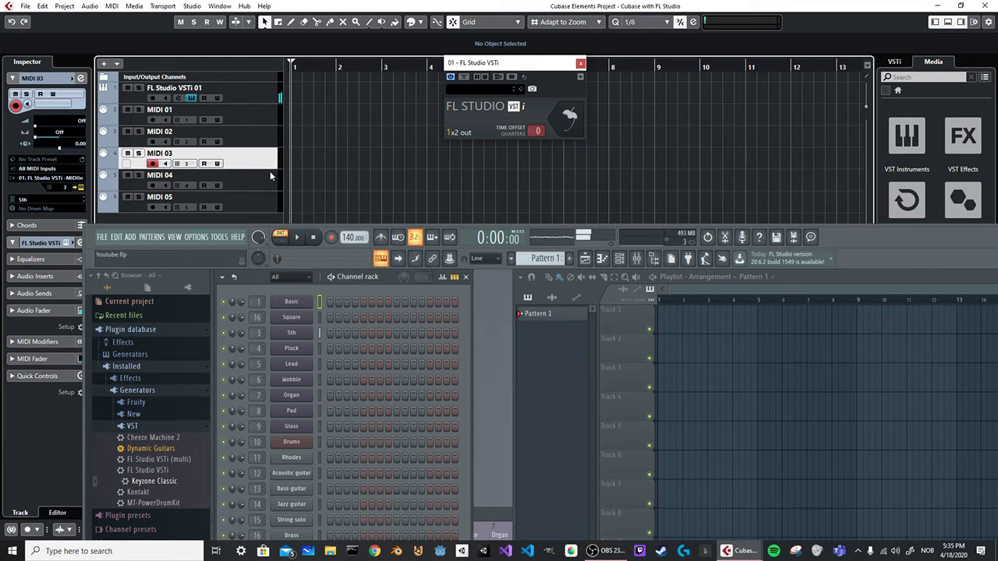
left_click(269, 178)
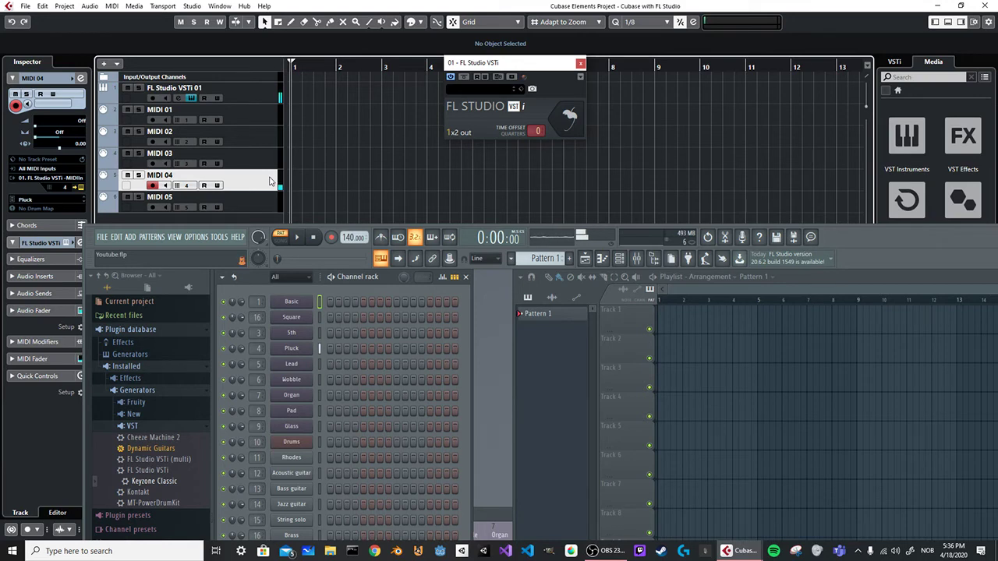
left_click_drag(889, 256, 997, 32)
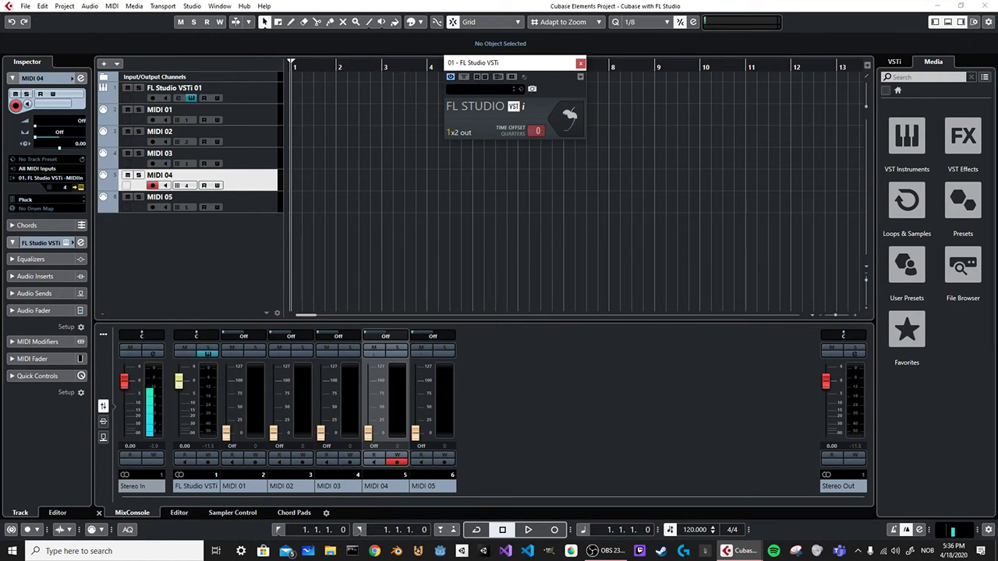
Delete the FL Studio VSTi instrument track together with all five MIDI tracks
left_click(243, 118)
left_click(258, 191, "shift")
left_click(259, 207, "shift")
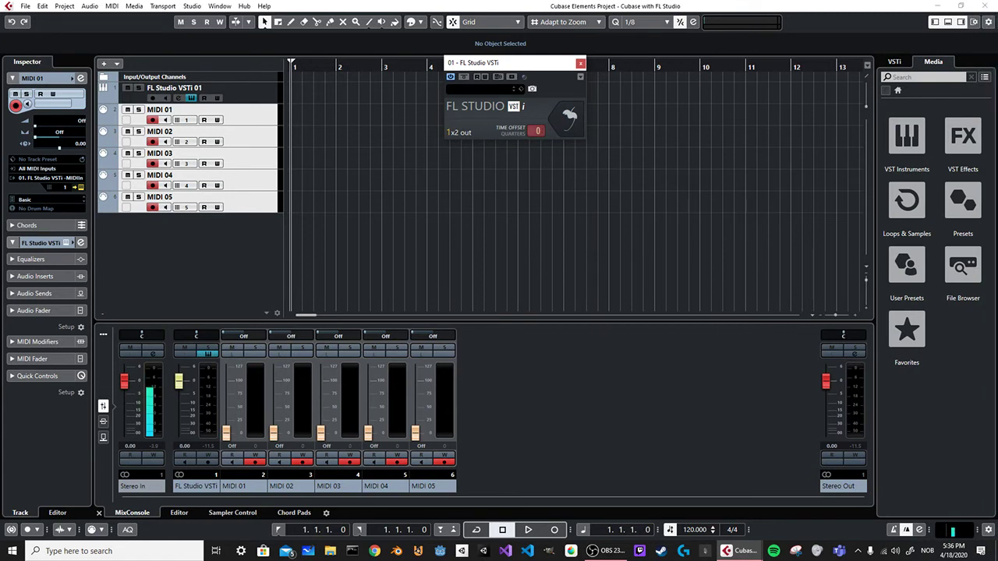
left_click(244, 96)
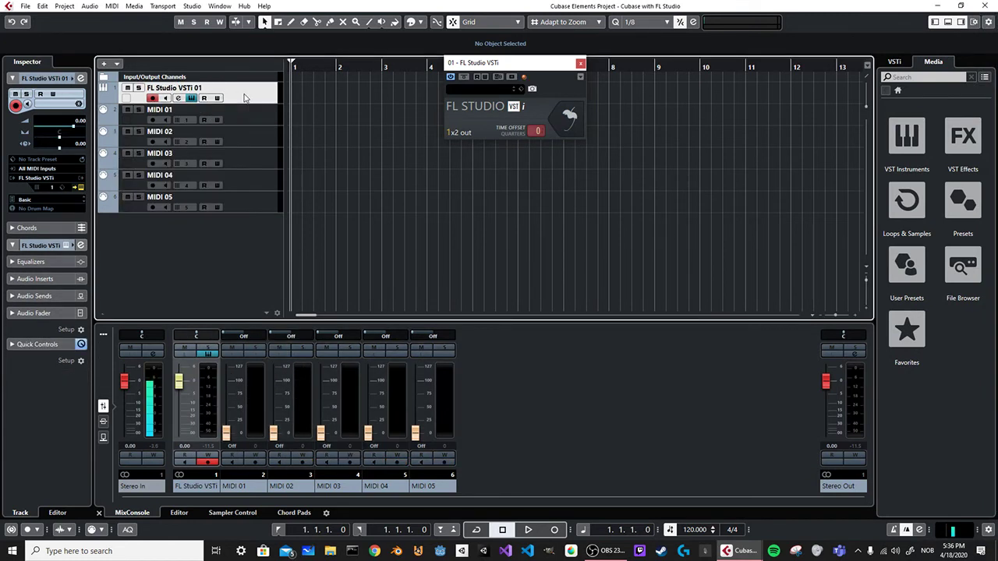
left_click(244, 208)
key("ctrl+a")
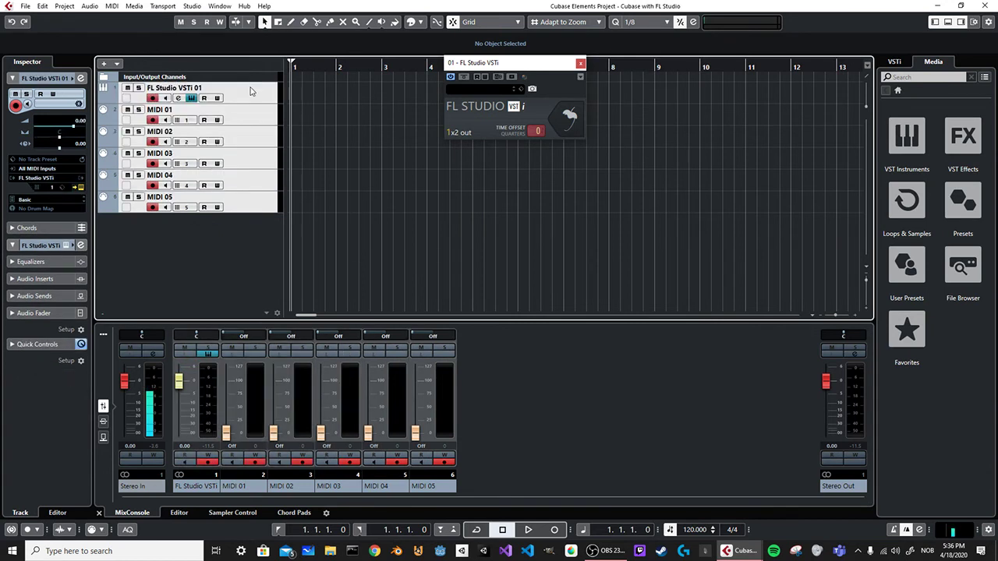
key("Delete")
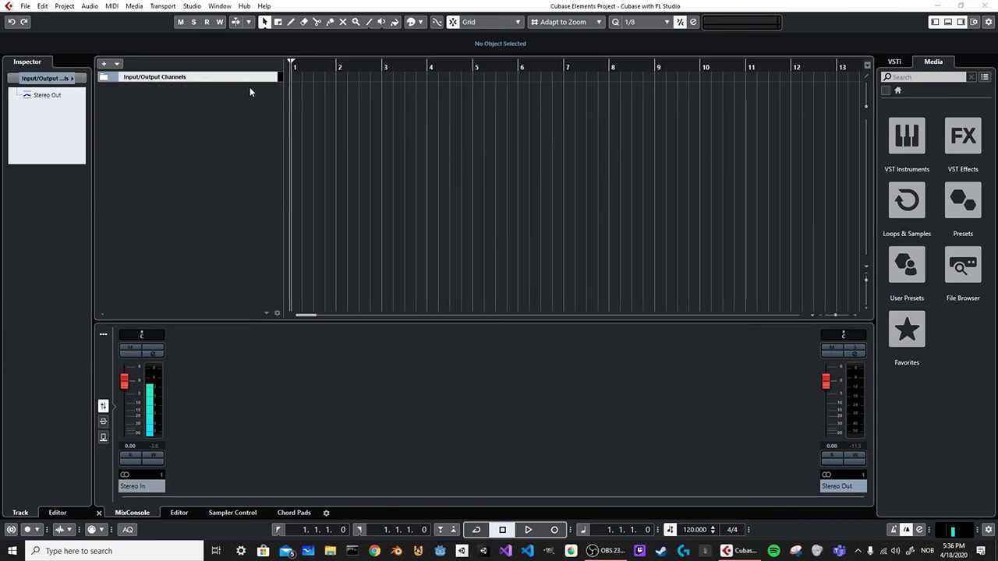